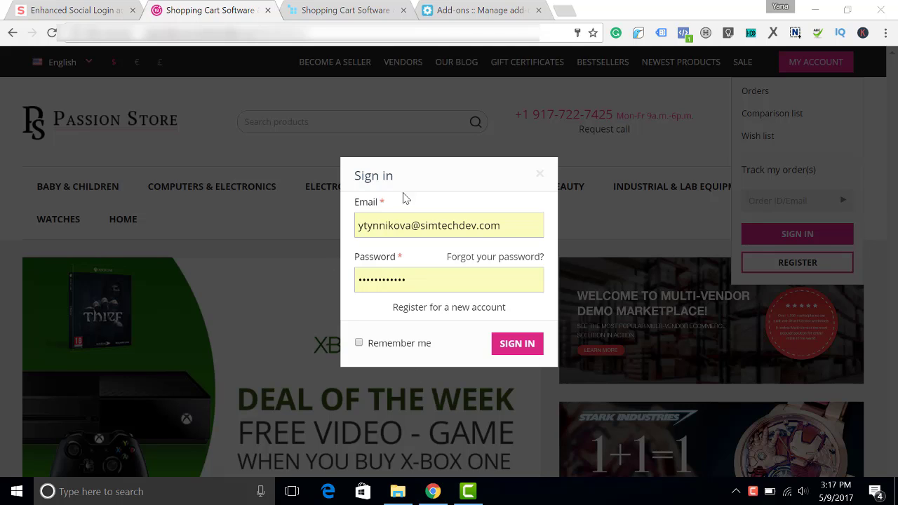
Check the demo store's social sign-in popup, then return to the Manage add-ons page
left_click(352, 11)
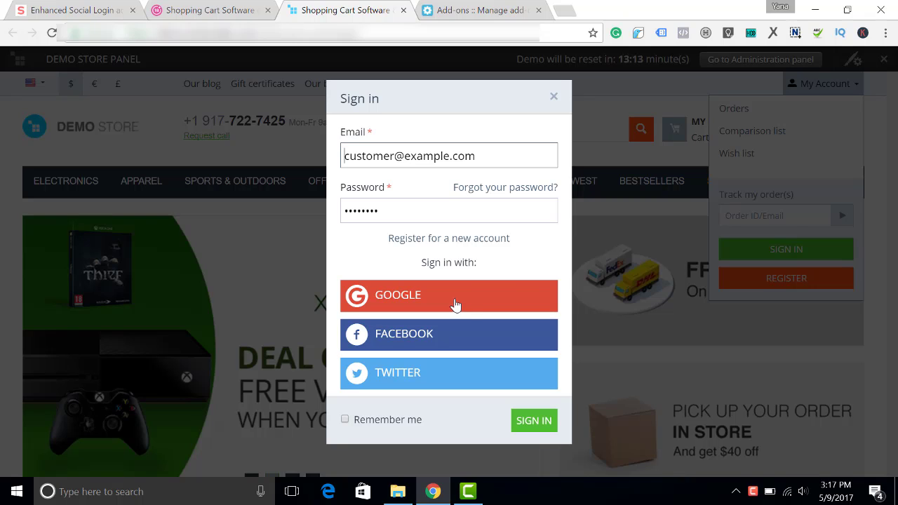
left_click(491, 12)
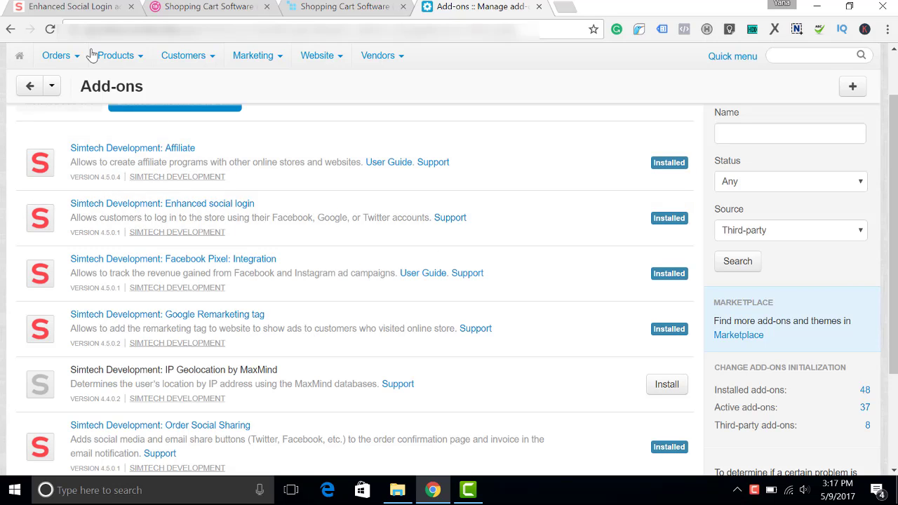
Review the Enhanced Social Login product page
left_click(68, 7)
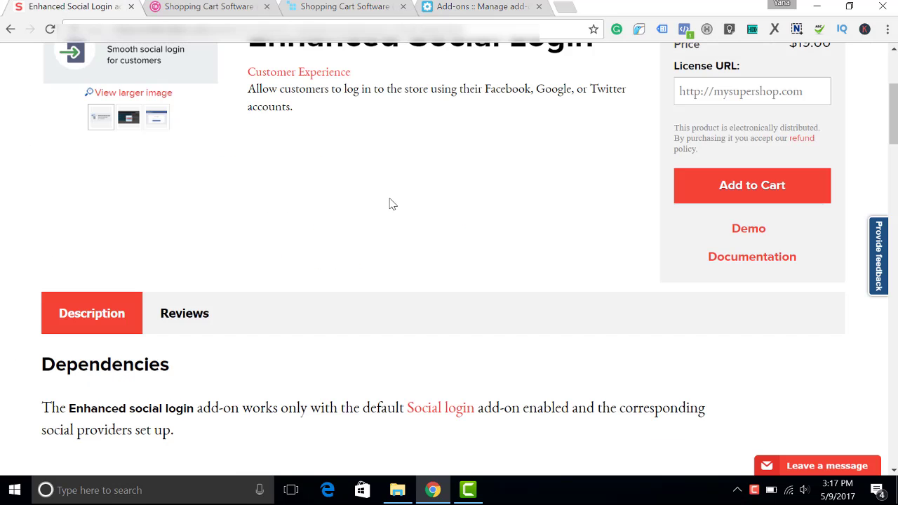
scroll(392, 211, "up", 3)
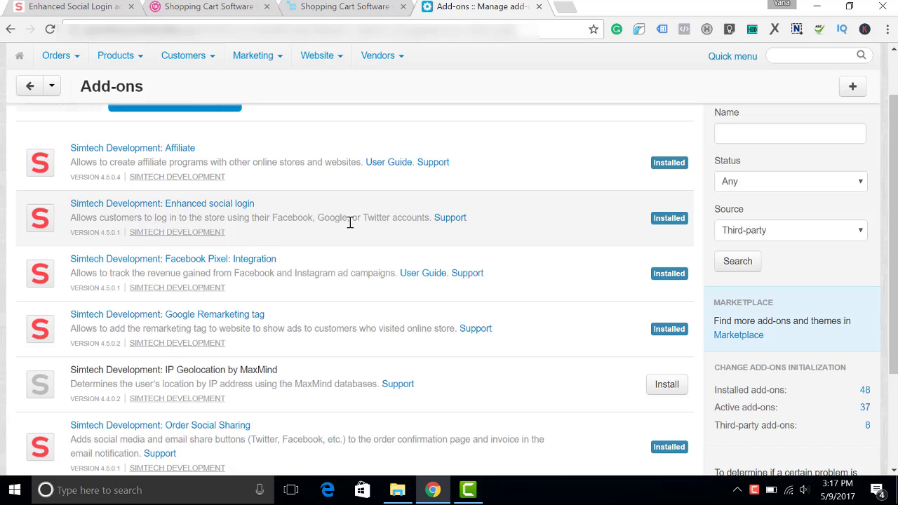
scroll(354, 241, "up", 1)
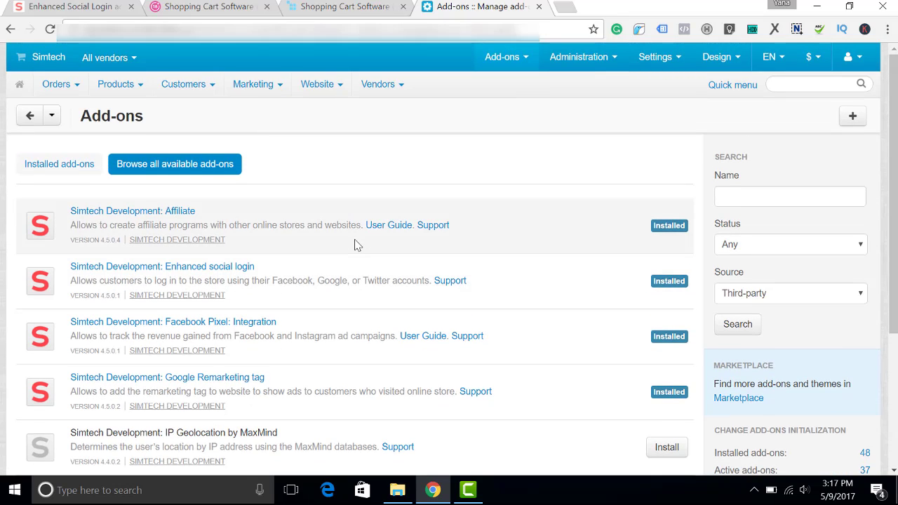
scroll(354, 244, "down", 1)
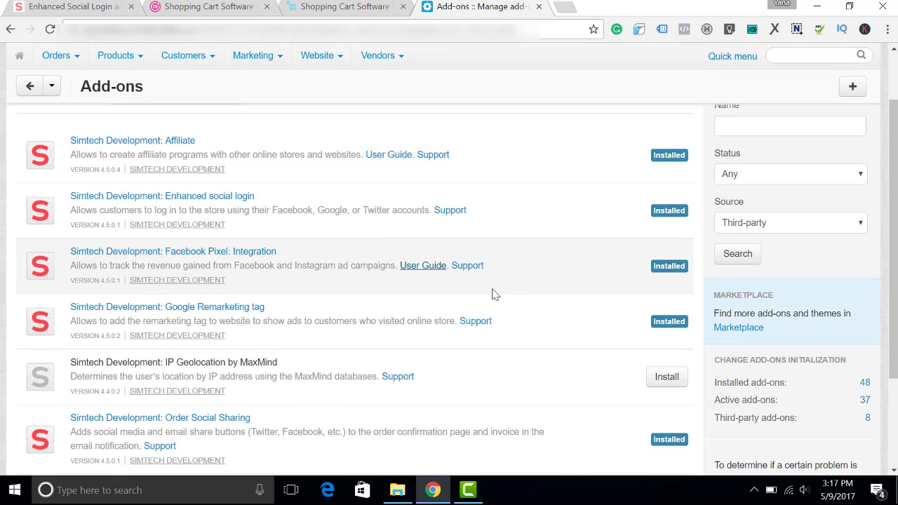
Filter installed add-ons by 'social login' and close the Social login settings unchanged
left_click(865, 385)
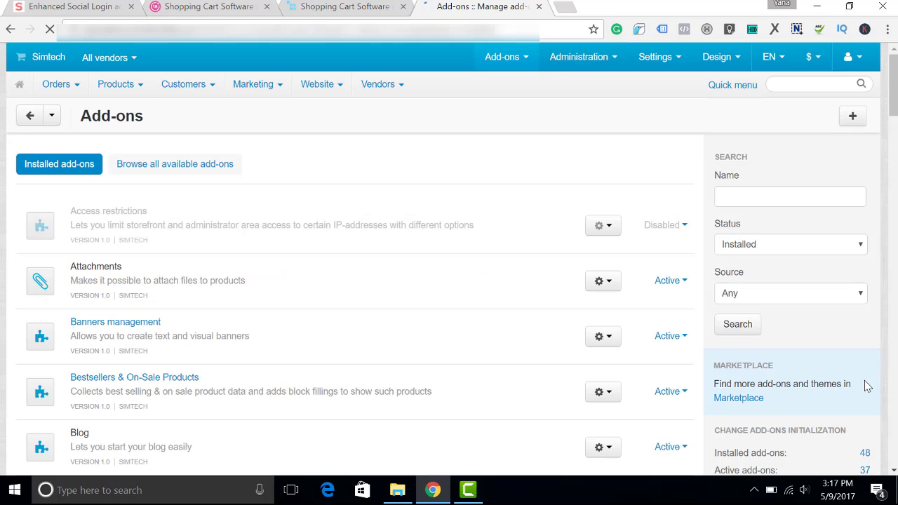
left_click(750, 200)
type("s")
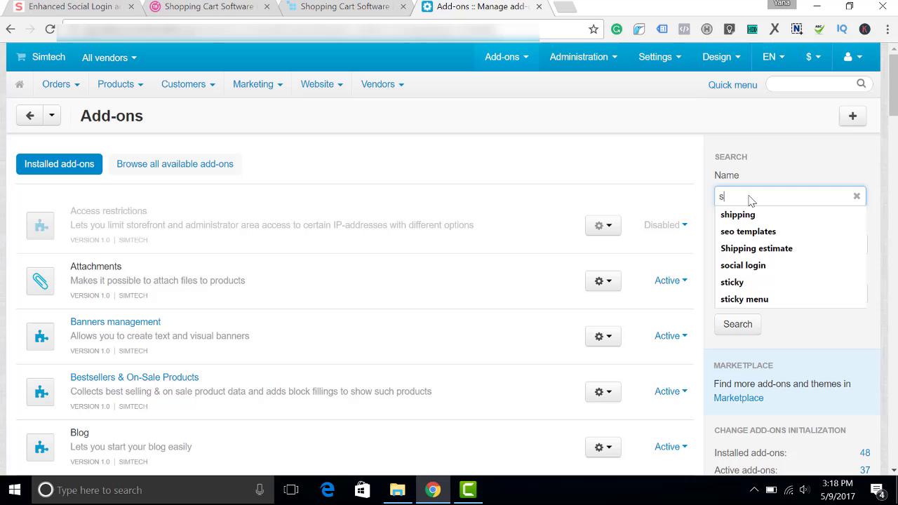
type("o")
left_click(750, 213)
scroll(88, 385, "down", 1)
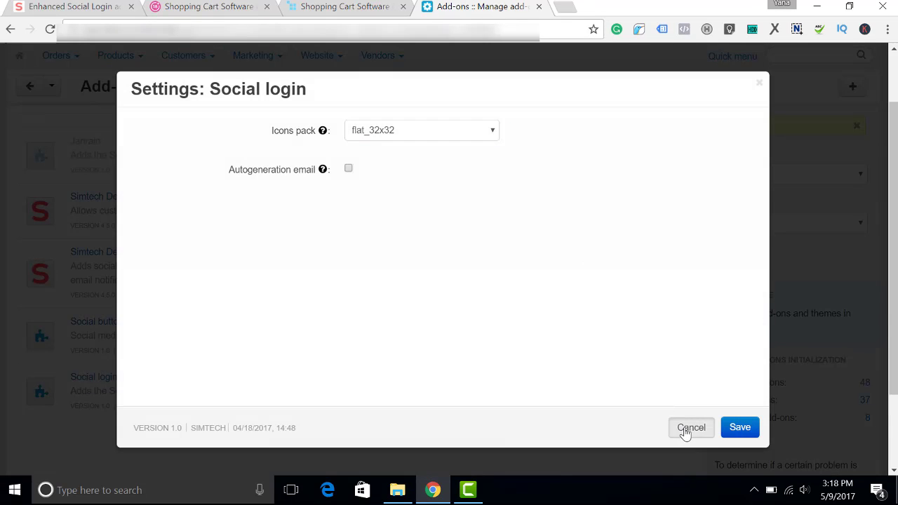
left_click(691, 428)
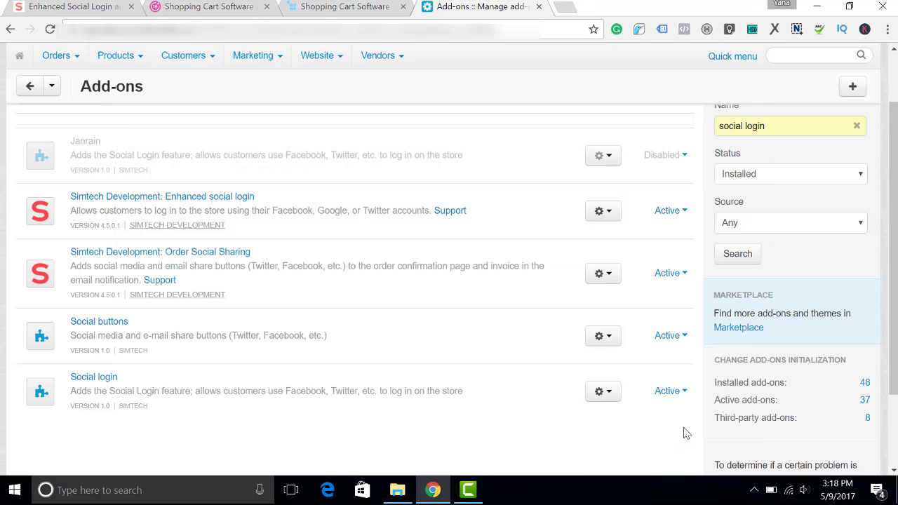
mouse_move(318, 55)
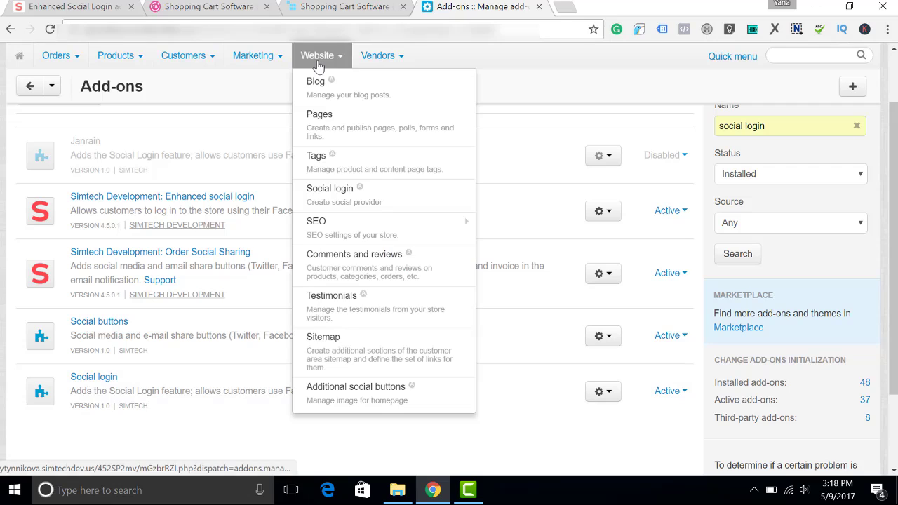
Start a new Facebook provider under Website > Social login and open Facebook Developers in a new tab
left_click(355, 196)
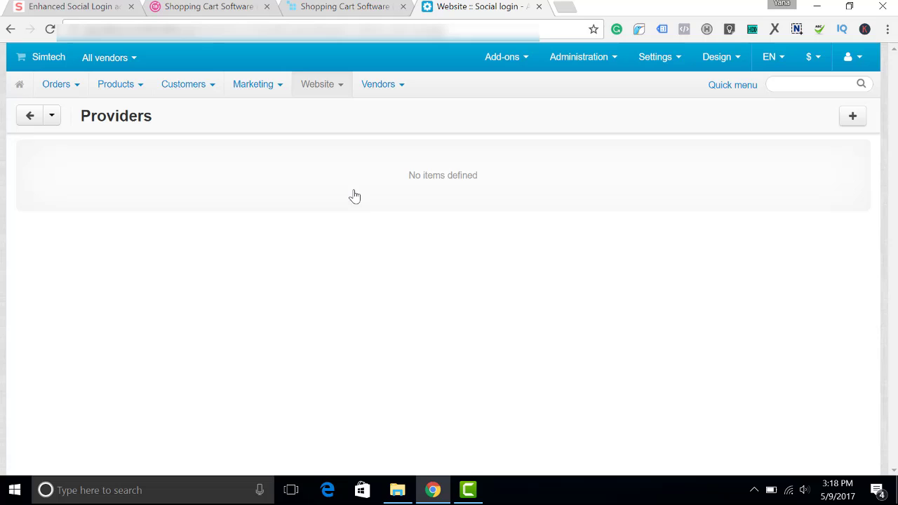
left_click(853, 118)
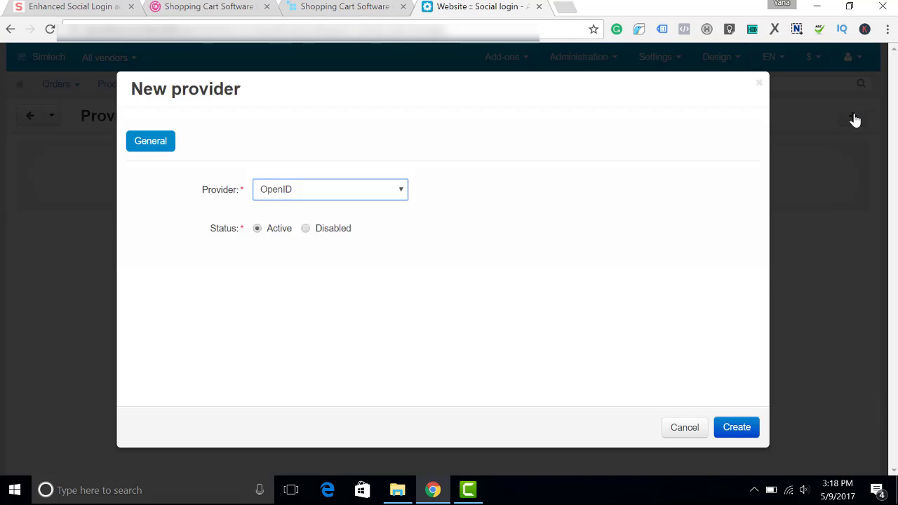
left_click(316, 189)
left_click(289, 240)
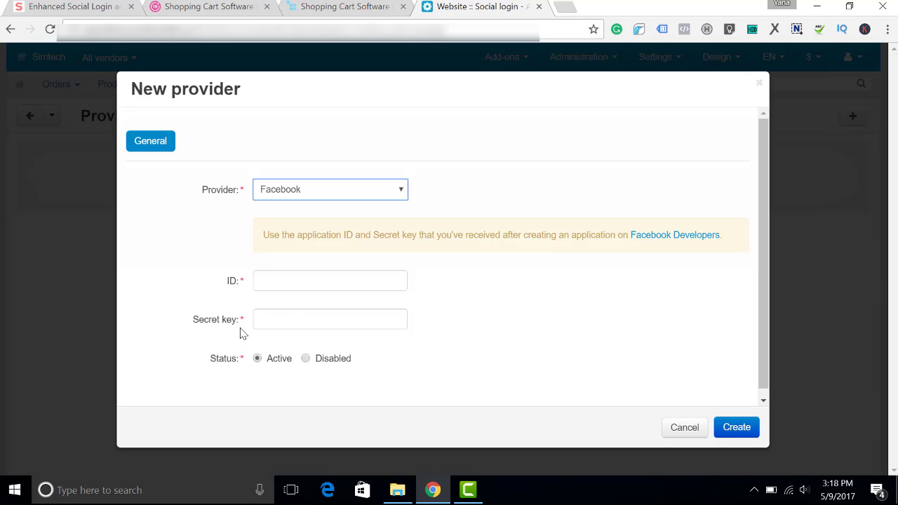
right_click(645, 240)
left_click(665, 247)
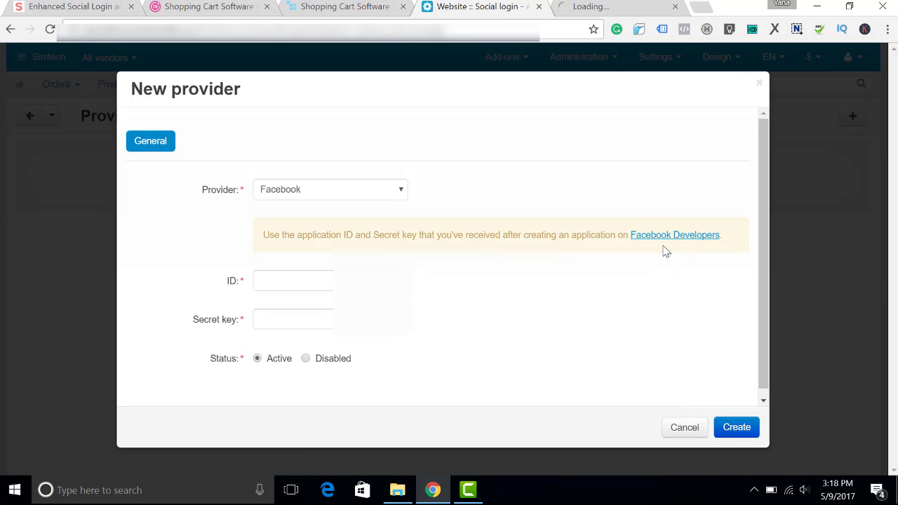
Log in to Facebook for Developers and reveal the 452SP2mv app's secret
left_click(605, 9)
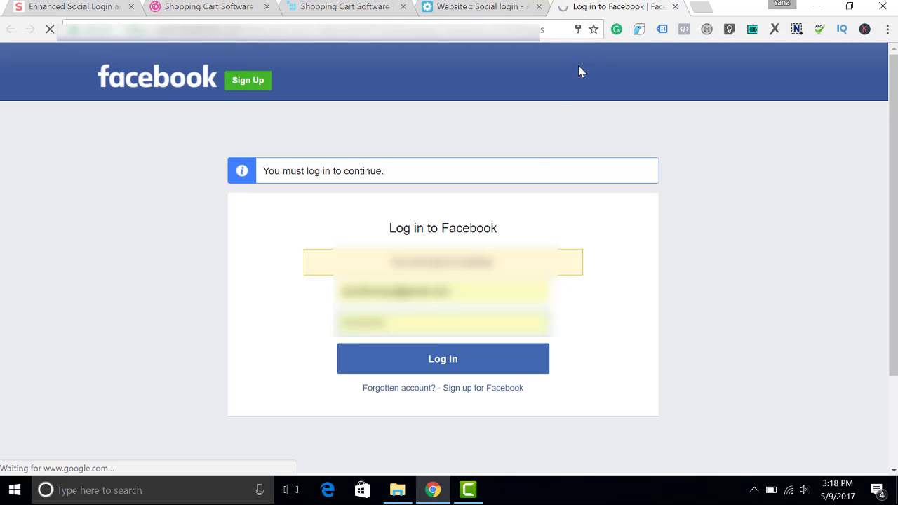
left_click(445, 362)
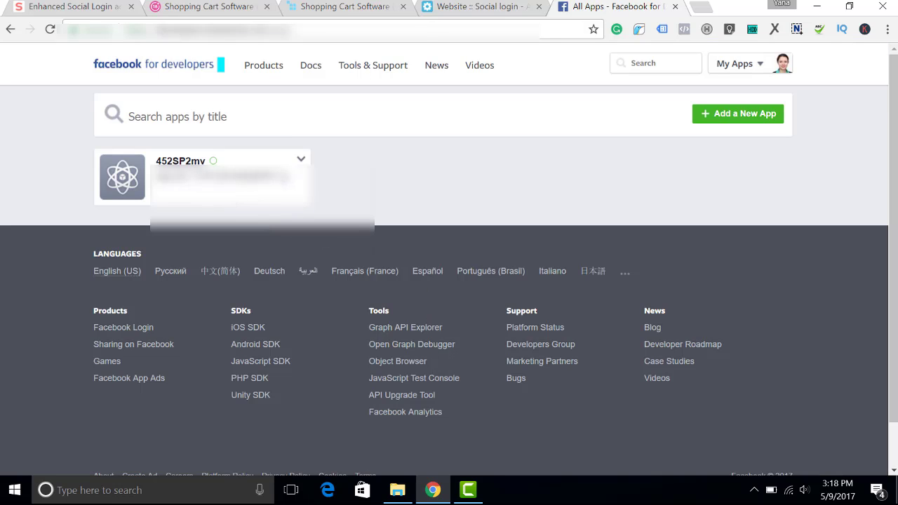
left_click(280, 177)
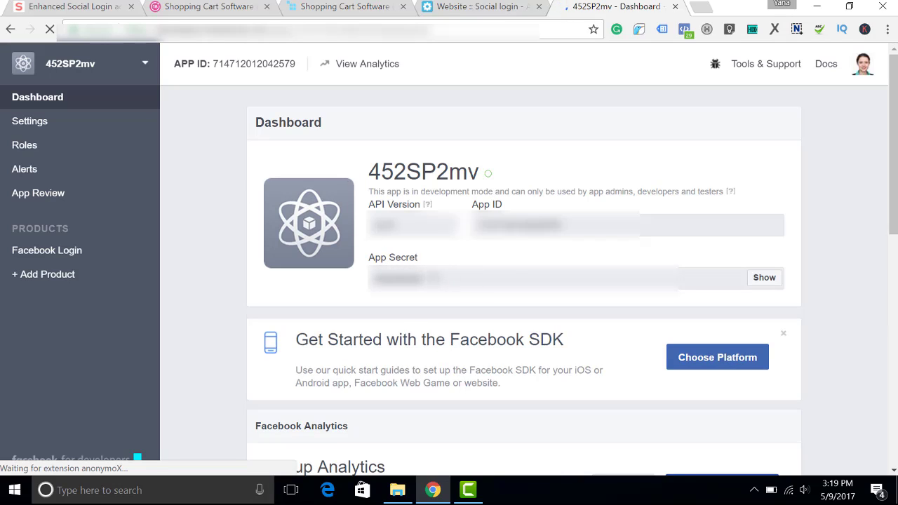
left_click(764, 279)
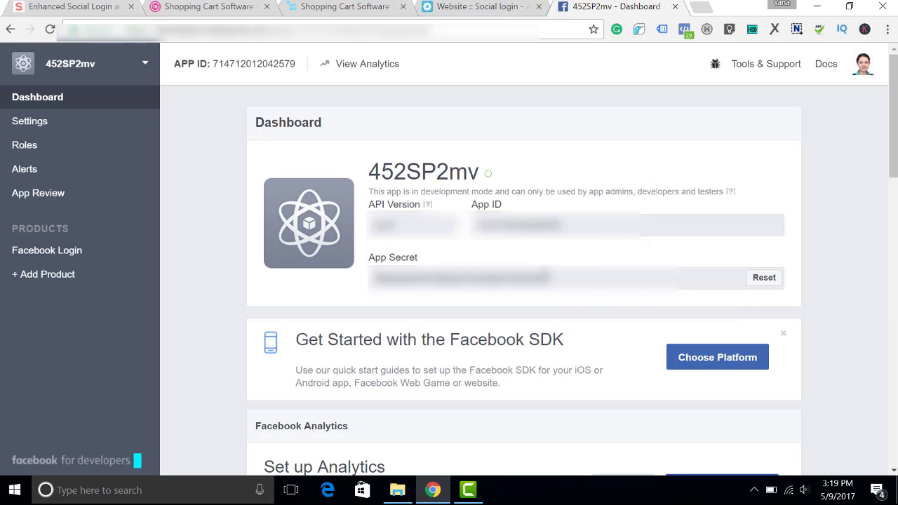
Copy the 452SP2mv App ID into the CS-Cart provider's ID field
double_click(517, 225)
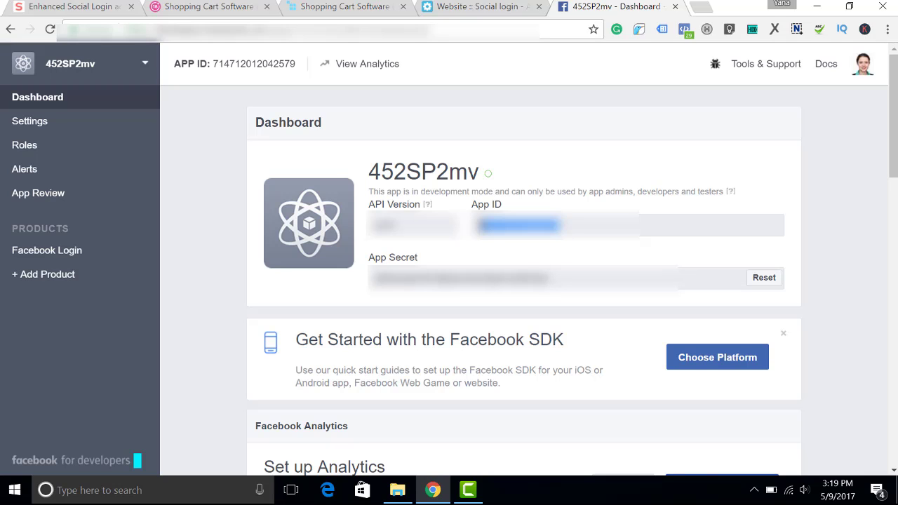
right_click(496, 229)
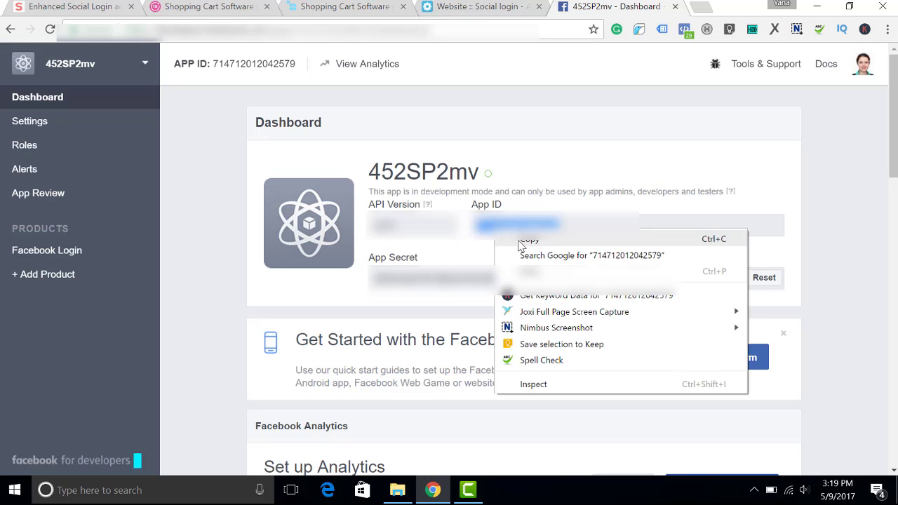
left_click(526, 240)
key("ctrl+Page_Up")
key("ctrl+v")
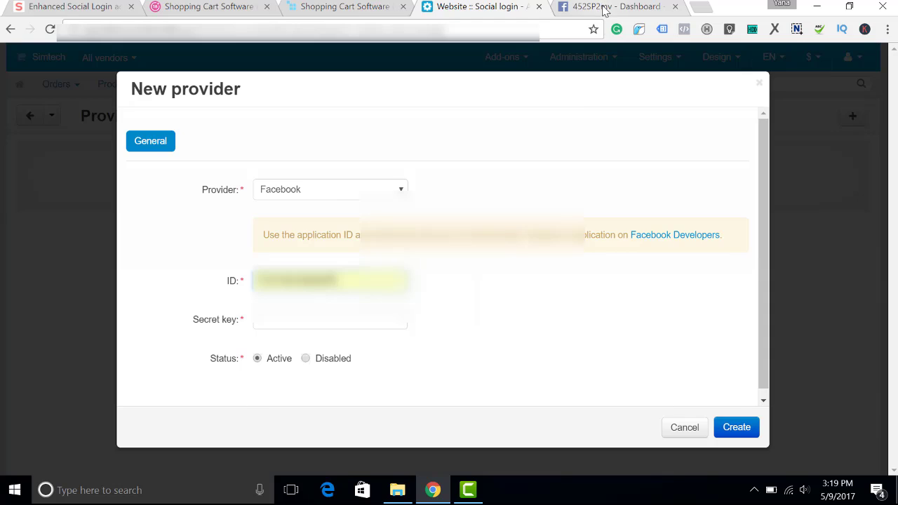
Copy the App Secret into the CS-Cart provider's Secret key field
left_click(605, 7)
double_click(389, 278)
right_click(388, 280)
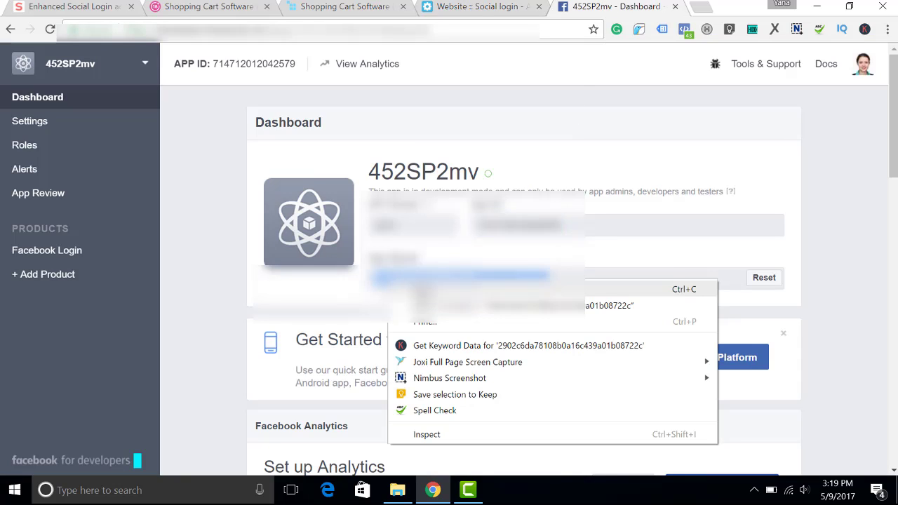
left_click(420, 289)
key("ctrl+Page_Up")
key("ctrl+v")
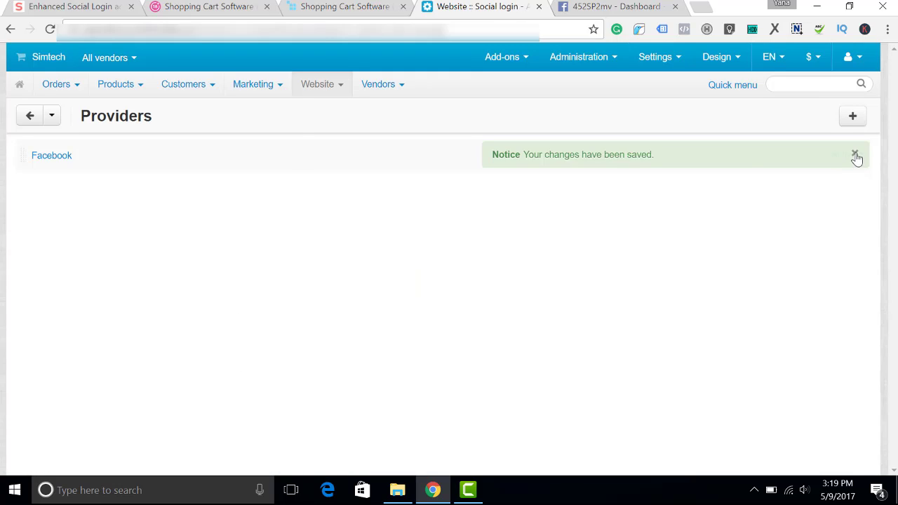
Start a new Google provider and open the Google project link in a new tab
left_click(855, 155)
left_click(853, 115)
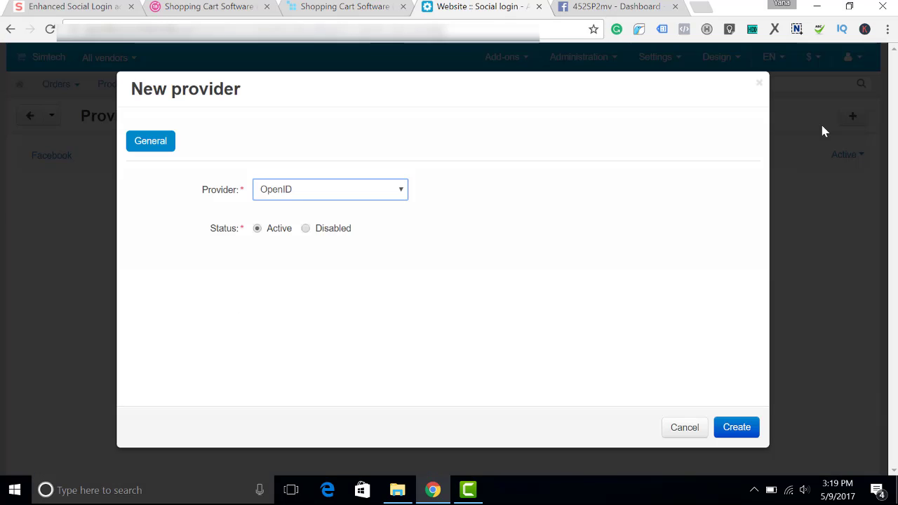
left_click(291, 188)
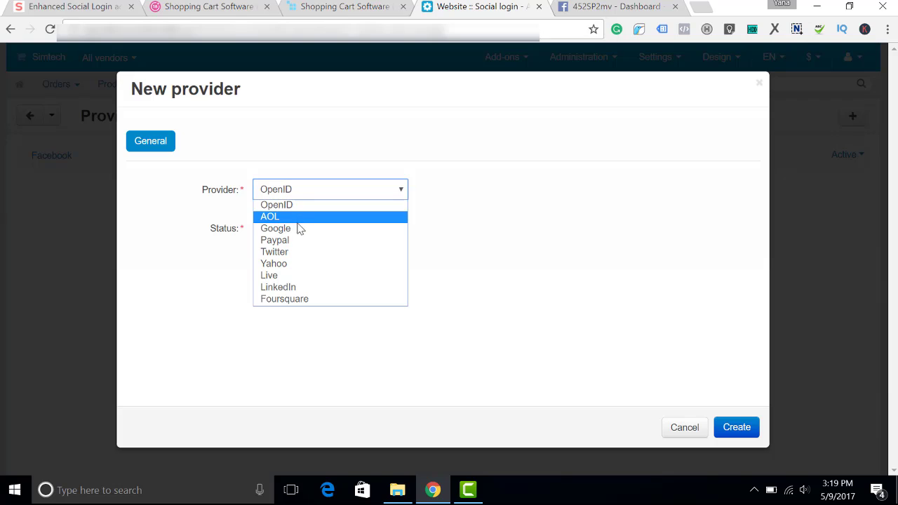
left_click(302, 231)
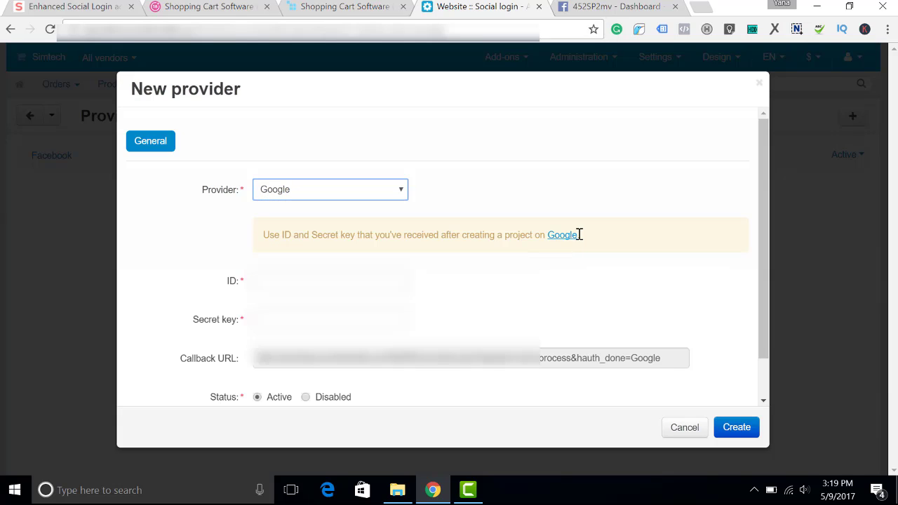
right_click(567, 237)
left_click(618, 243)
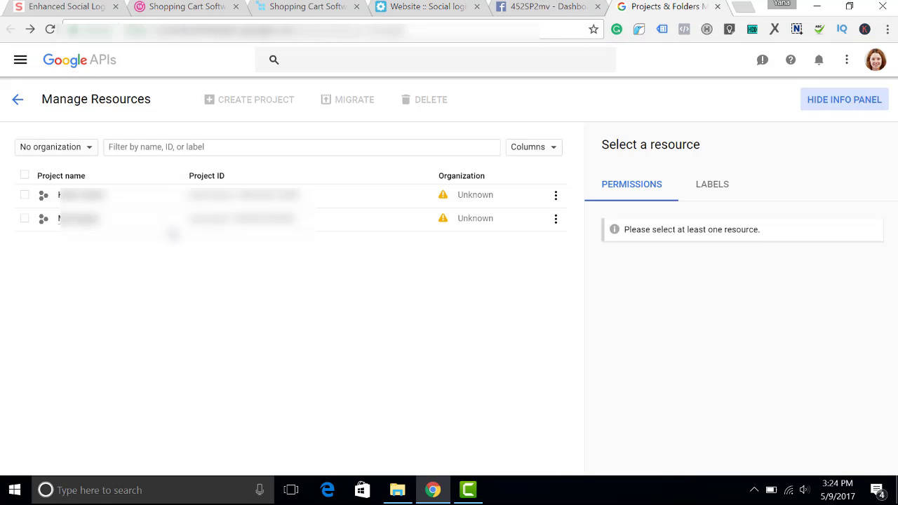
Go to Google API Credentials and save the OAuth consent screen settings
left_click(21, 62)
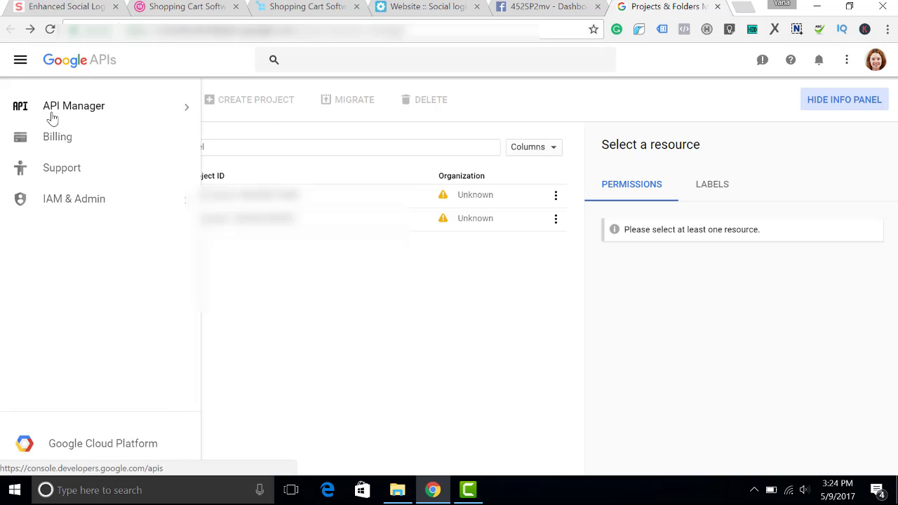
mouse_move(74, 106)
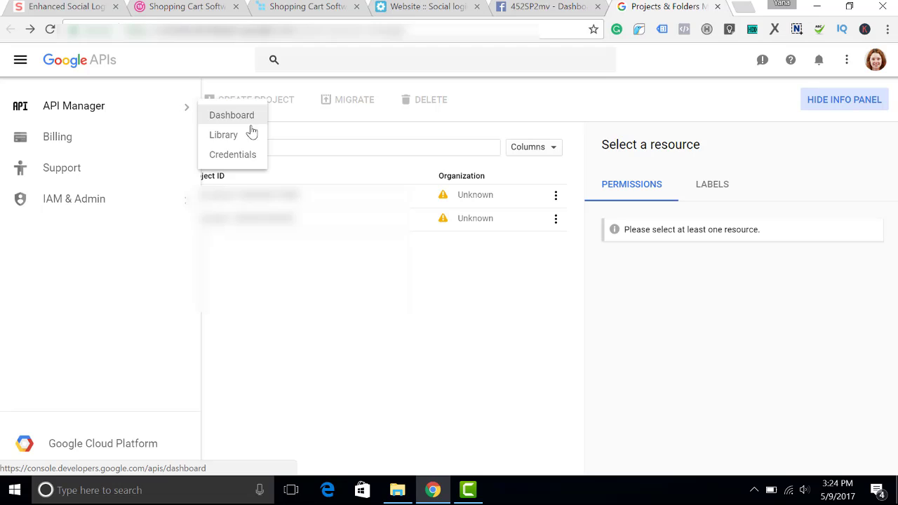
left_click(248, 155)
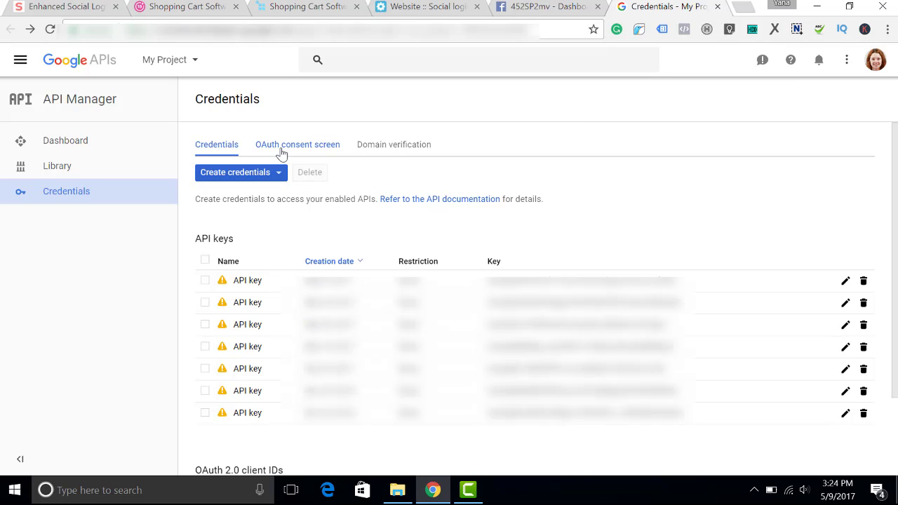
left_click(281, 153)
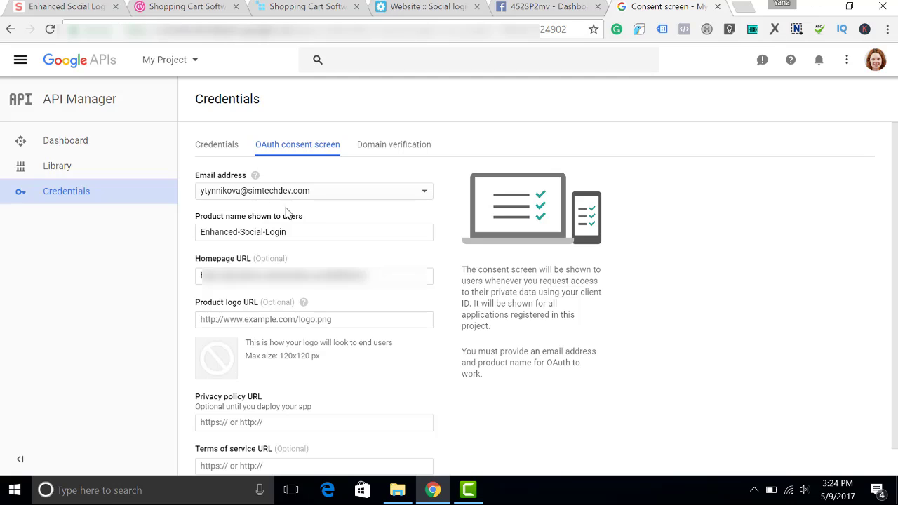
scroll(323, 217, "down", 1)
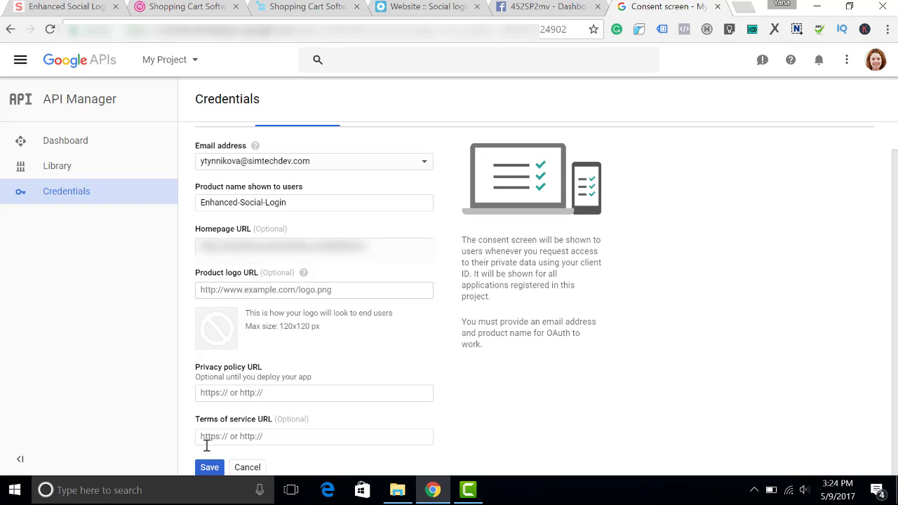
left_click(209, 468)
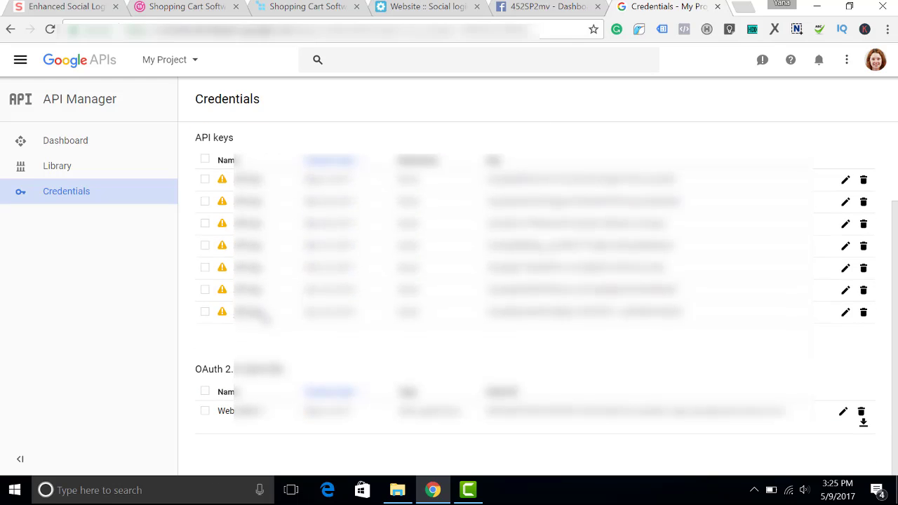
Open Web client 1 and copy its Client ID
left_click(235, 411)
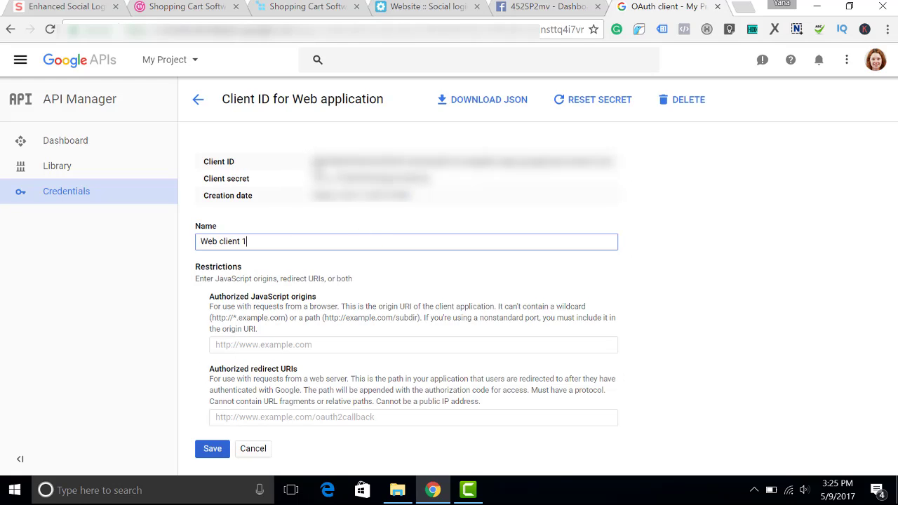
left_click_drag(313, 161, 612, 162)
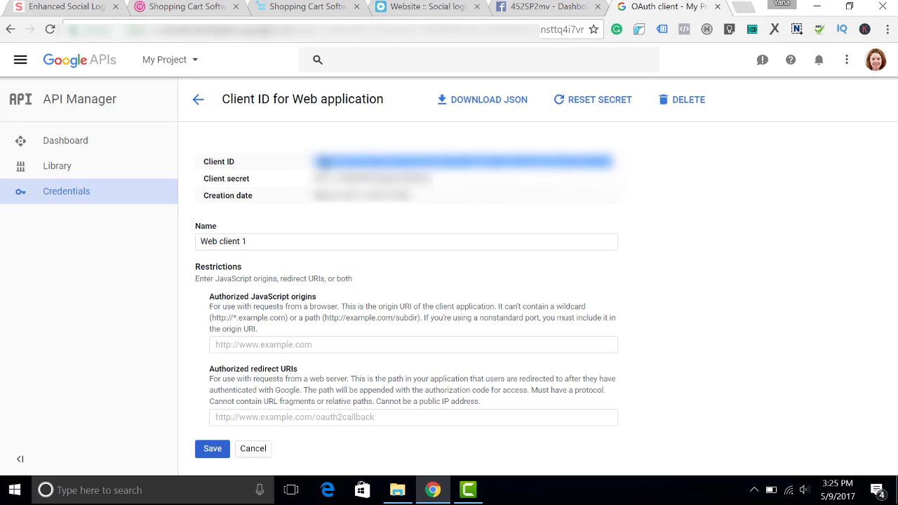
right_click(325, 162)
Paste the Web client 1 Client ID into the Google provider's ID field
left_click(354, 170)
left_click(410, 8)
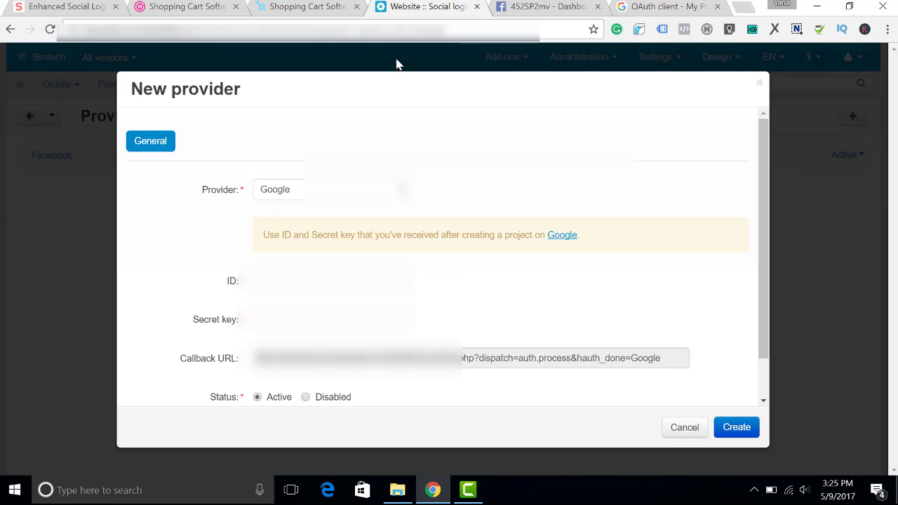
left_click(317, 281)
key("ctrl+v")
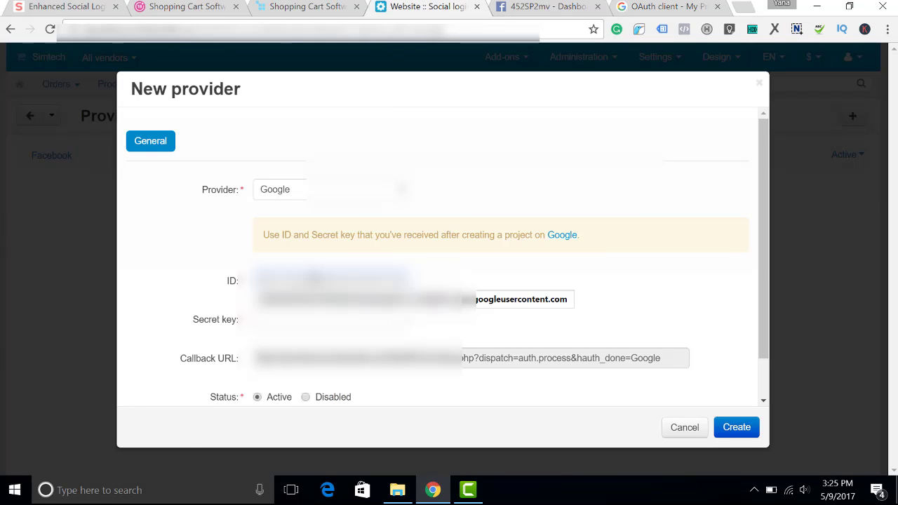
Copy the Client secret into Secret key and create the Google provider
left_click(670, 6)
left_click_drag(317, 178, 430, 180)
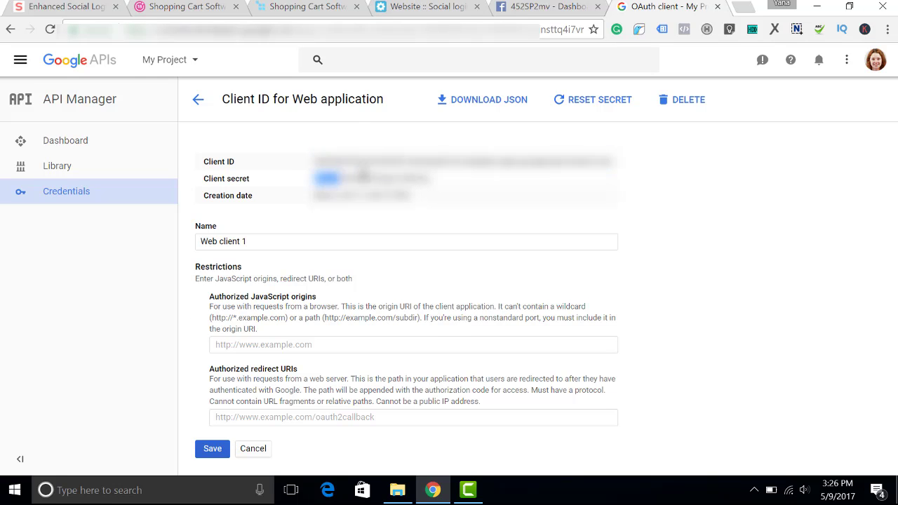
right_click(413, 178)
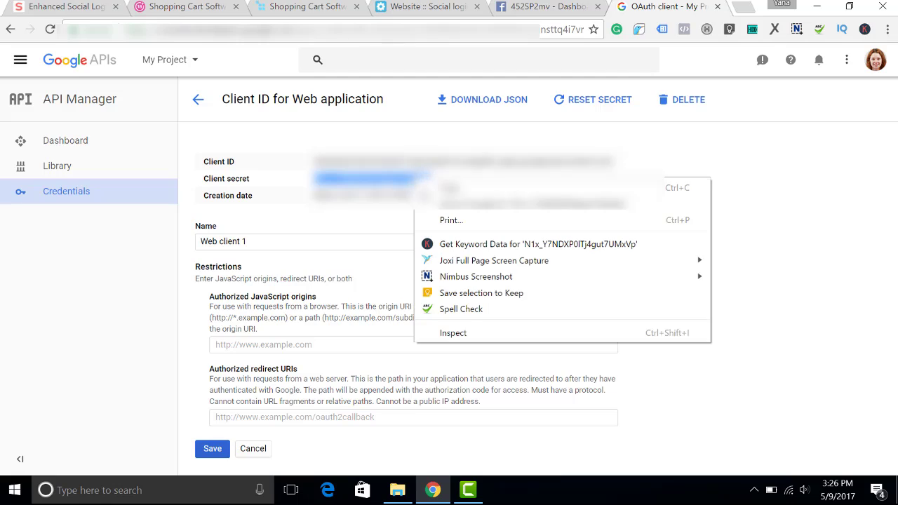
left_click(461, 187)
left_click(428, 6)
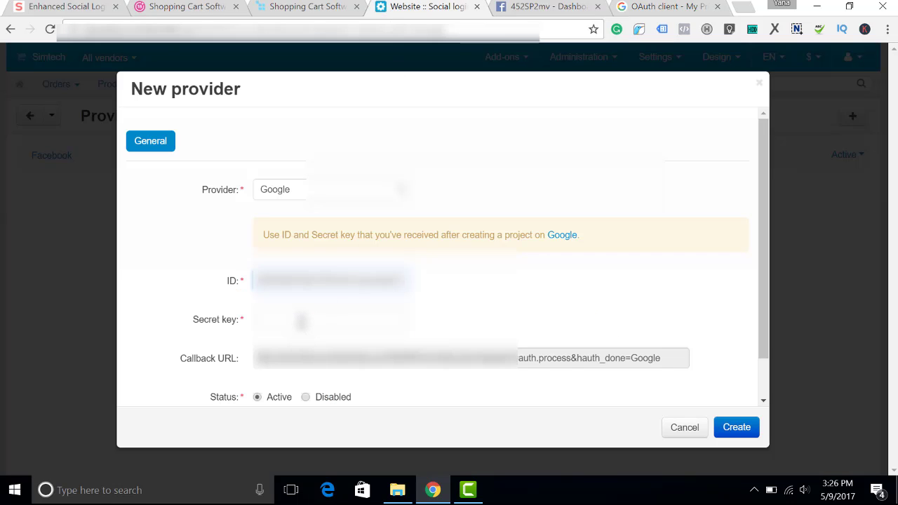
left_click(301, 320)
key("ctrl+v")
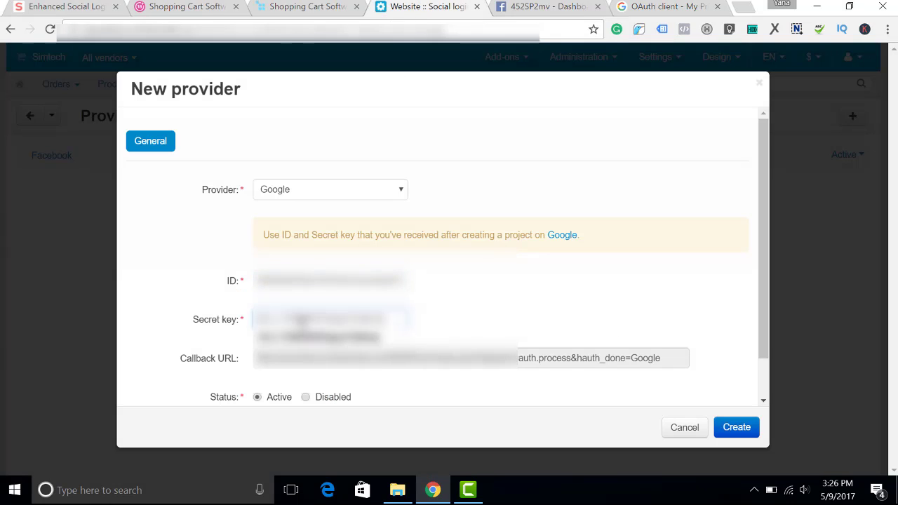
left_click(744, 428)
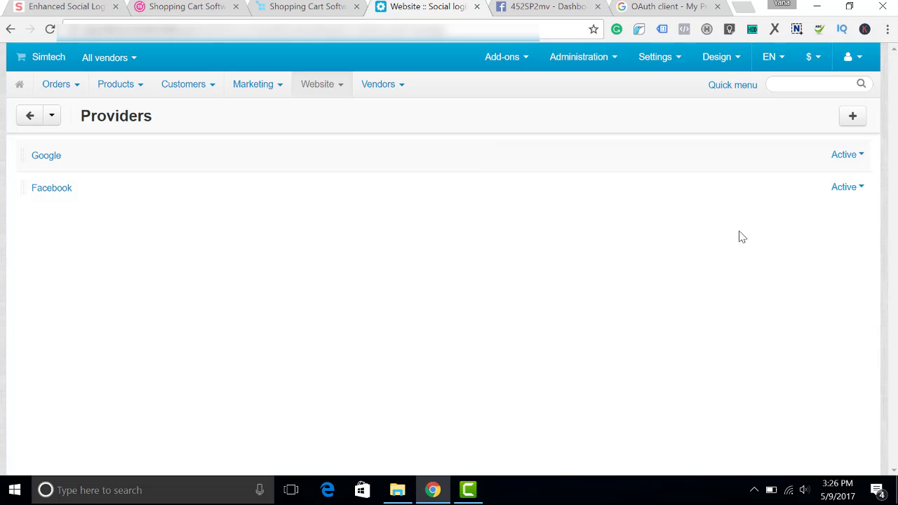
Reload the storefront, confirm Google and Facebook buttons in the sign-in popup, and return to admin
left_click(186, 7)
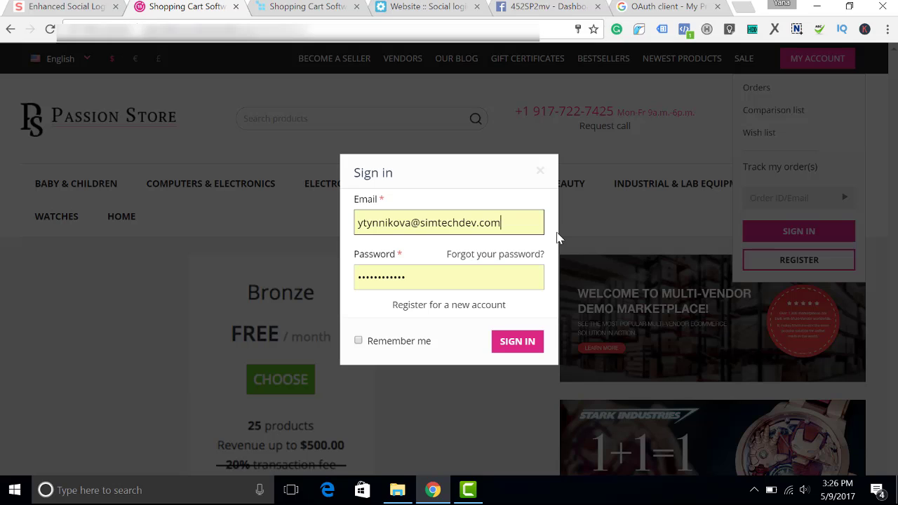
key("F5")
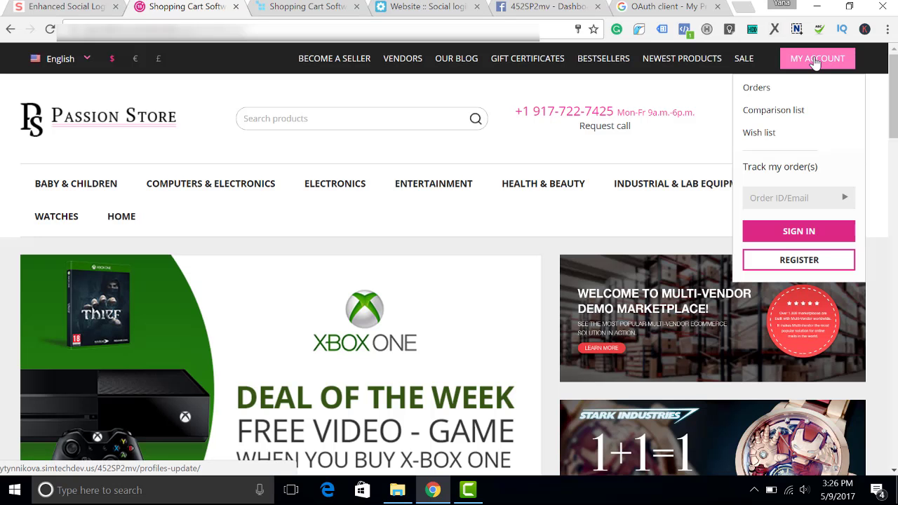
left_click(814, 235)
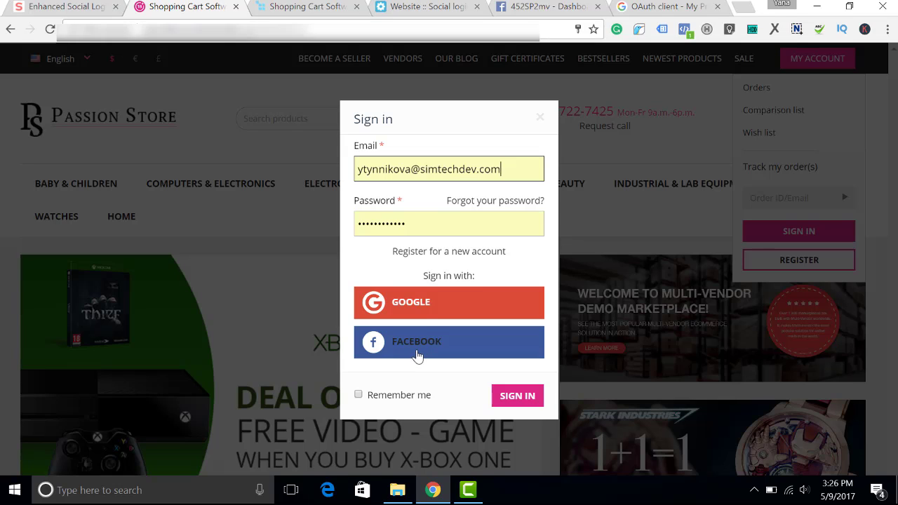
left_click(442, 7)
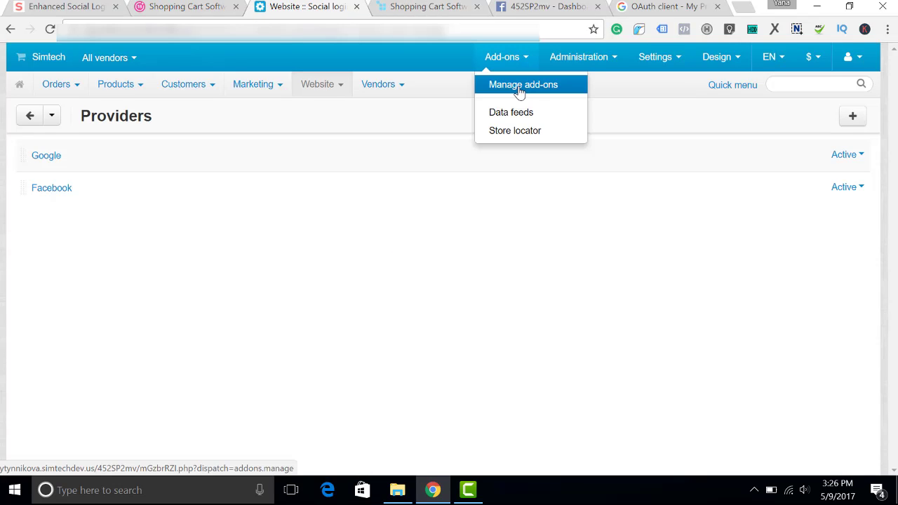
Set Enhanced social login's email block to 'Below the social login block' and save
left_click(520, 85)
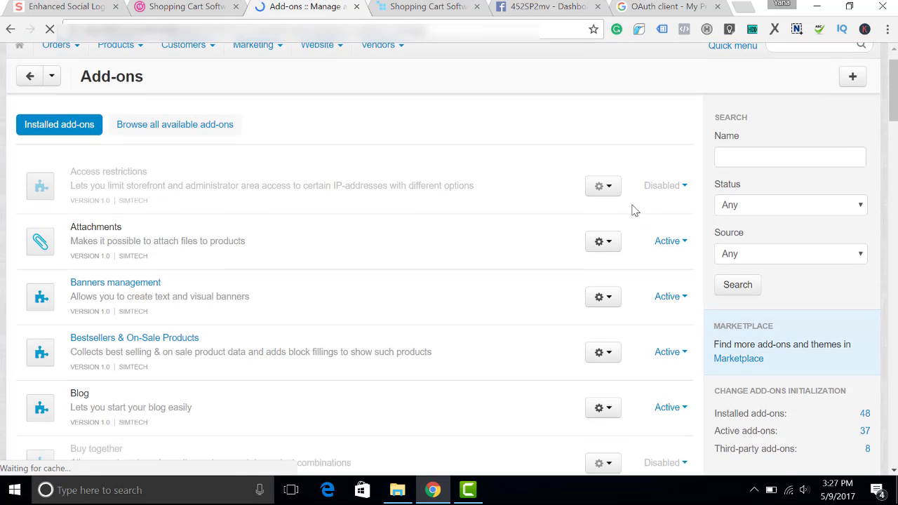
left_click(866, 346)
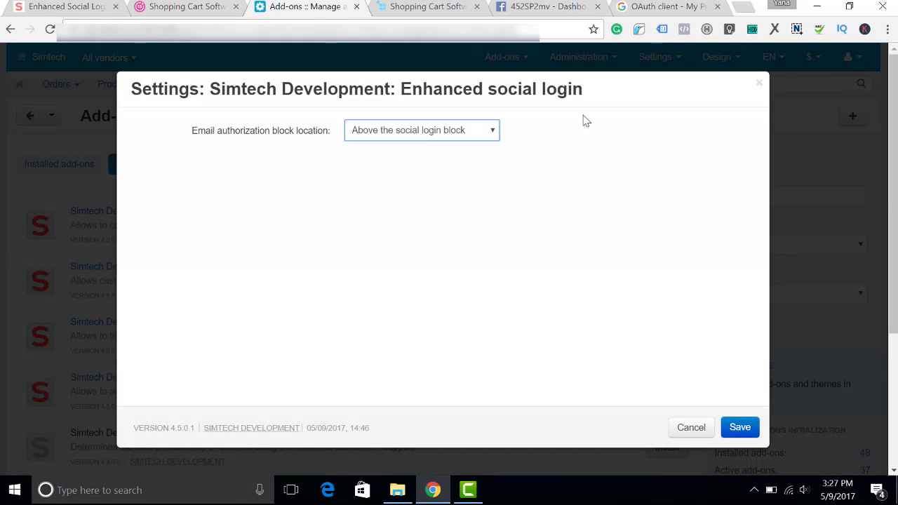
left_click(458, 132)
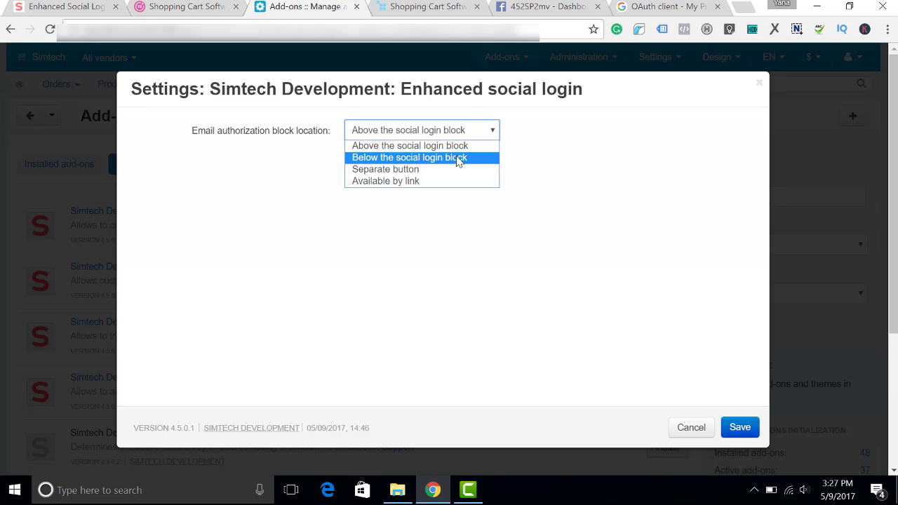
left_click(459, 157)
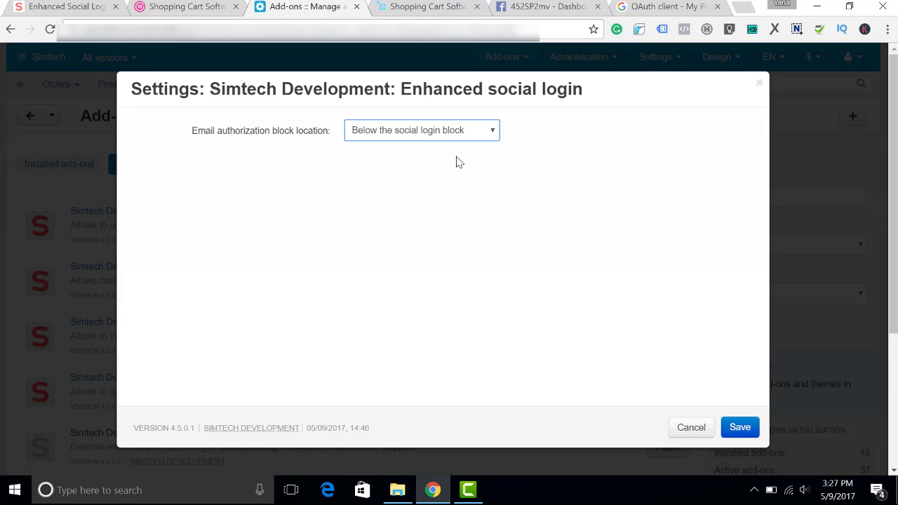
left_click(743, 432)
Reload the storefront to confirm social buttons appear above the email form
key("ctrl+shift+Tab")
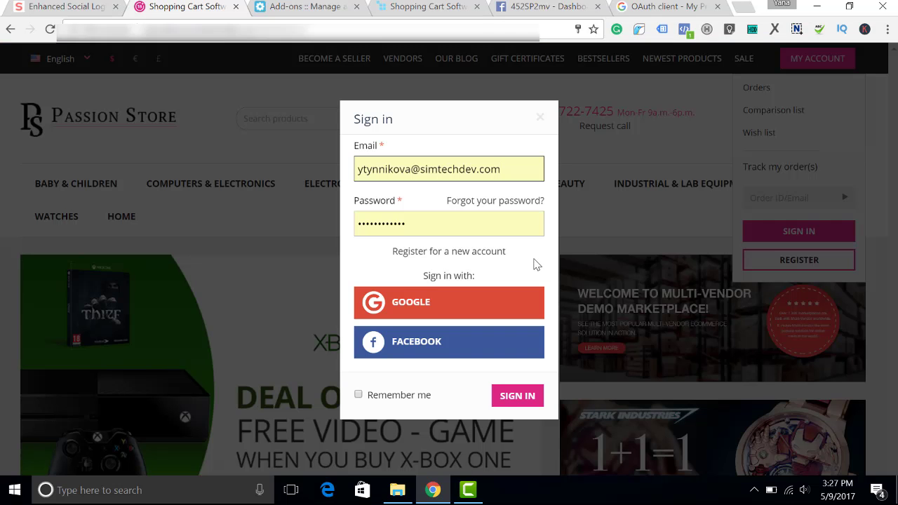
key("F5")
left_click(801, 233)
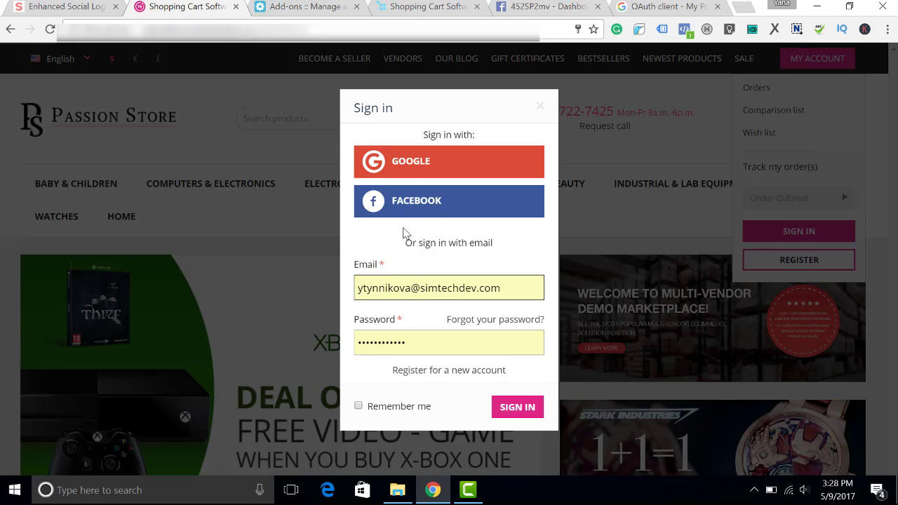
left_click(326, 10)
Set the Email authorization block location to 'Separate button' and save
left_click(238, 266)
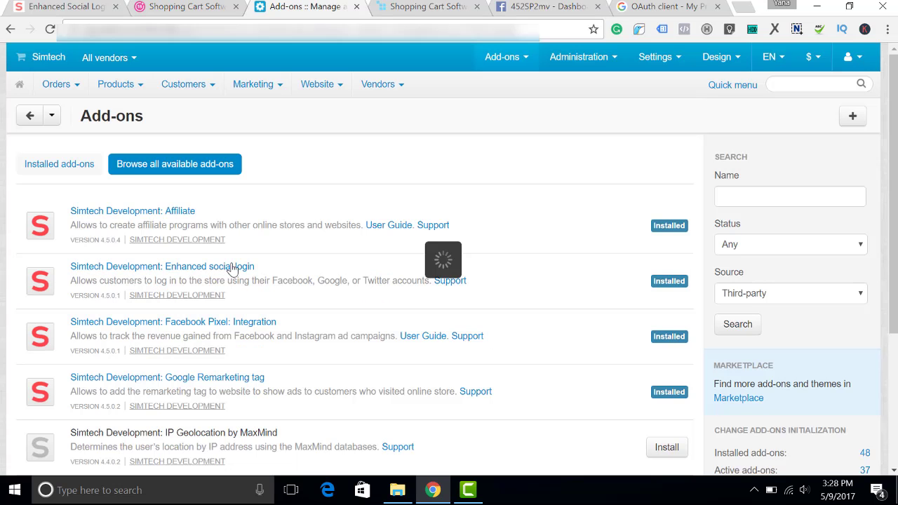
left_click(444, 131)
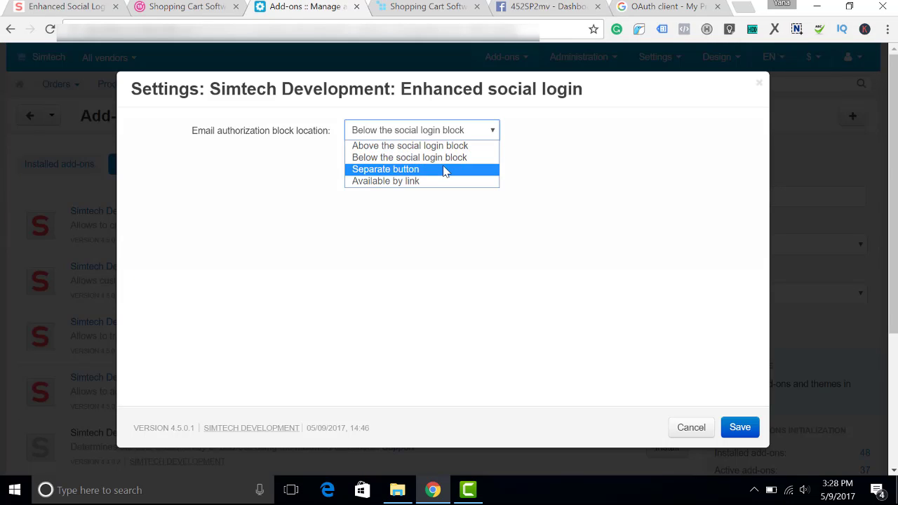
left_click(442, 169)
left_click(739, 428)
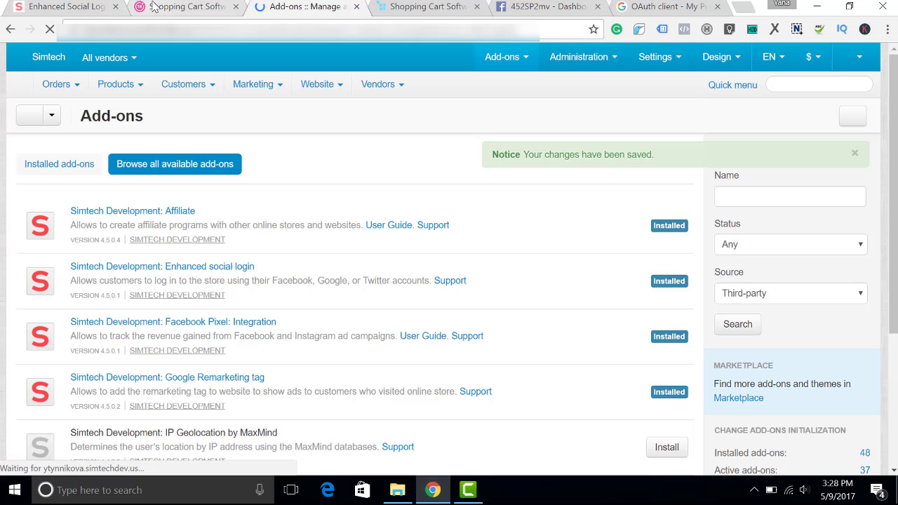
Reload the storefront and confirm the separate email sign-in button under Google and Facebook
left_click(186, 7)
left_click(481, 175)
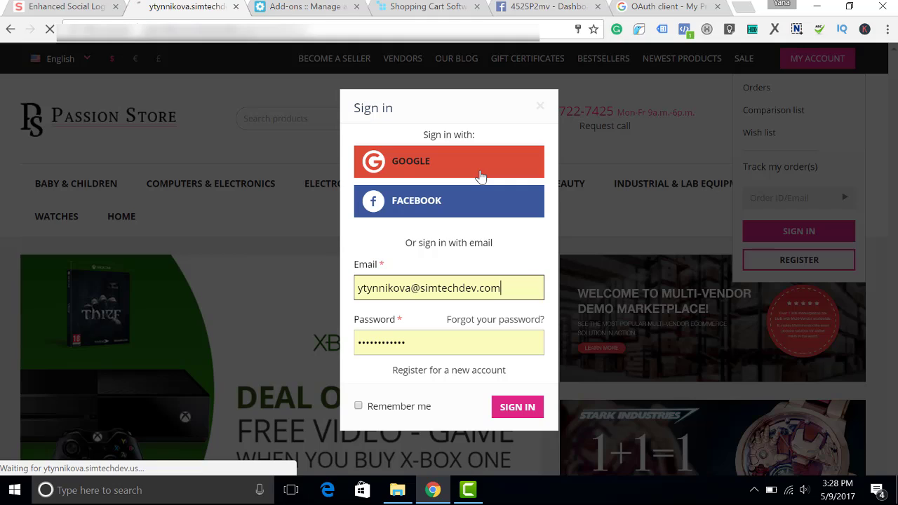
left_click(795, 232)
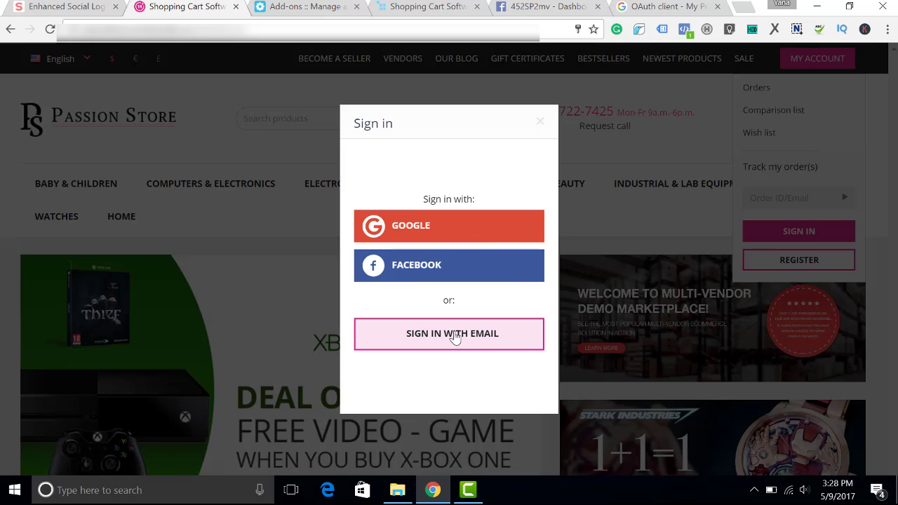
left_click(278, 8)
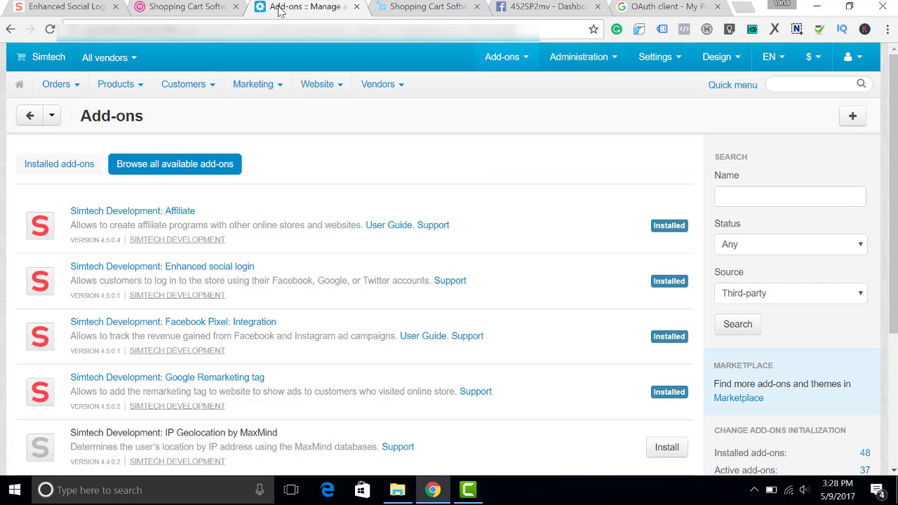
Set the Enhanced social login email block location to 'Available by link' and save
left_click(218, 266)
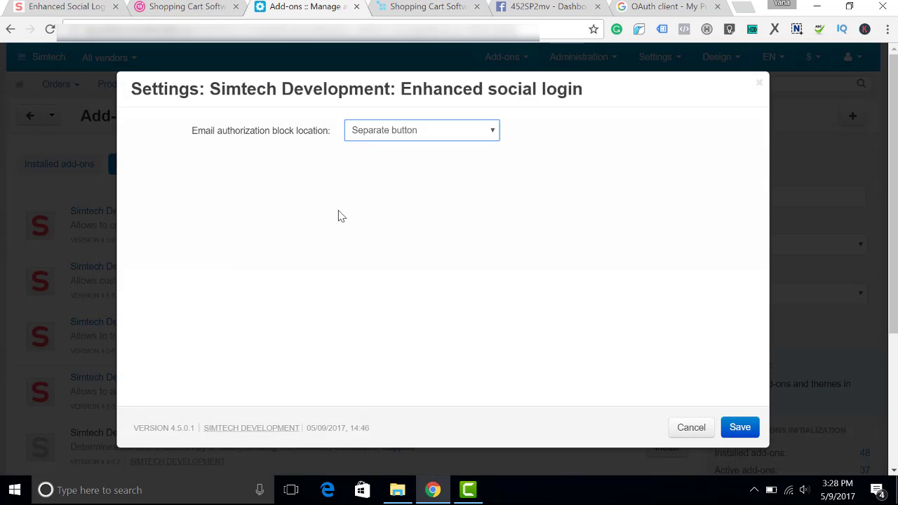
left_click(480, 132)
left_click(386, 181)
left_click(740, 428)
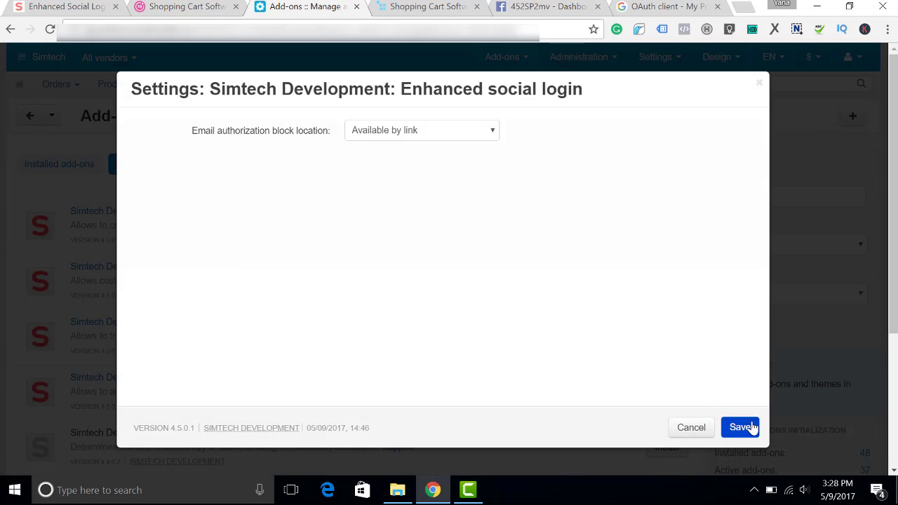
Reload the storefront and follow 'Sign in with email' in the sign-in popup to show the email form
left_click(172, 7)
key("F5")
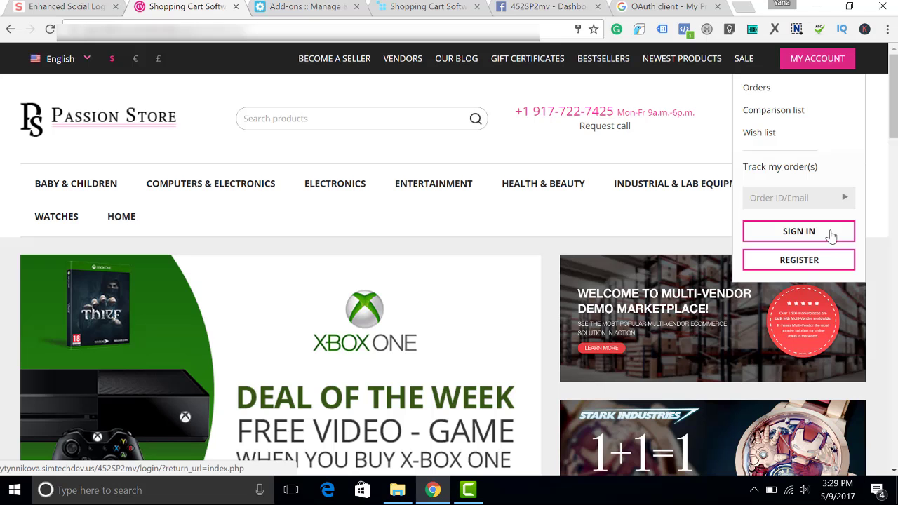
left_click(831, 237)
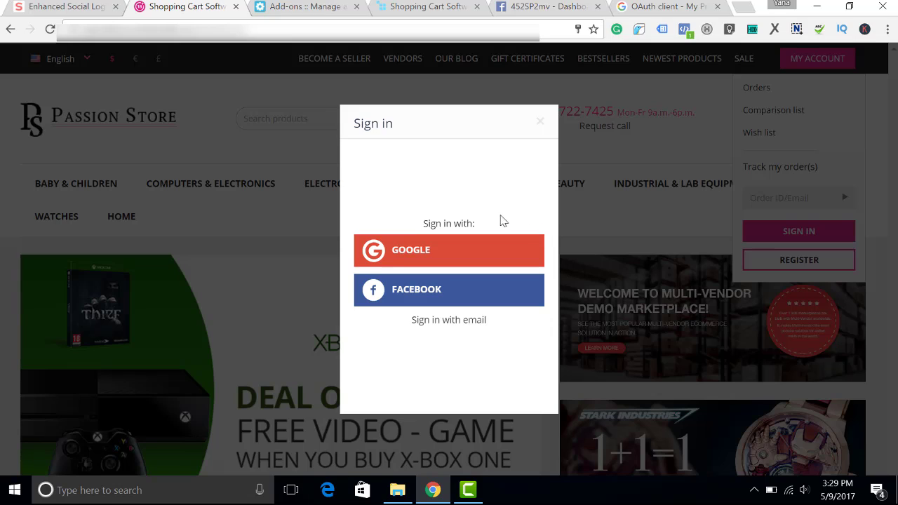
left_click(473, 251)
left_click(442, 322)
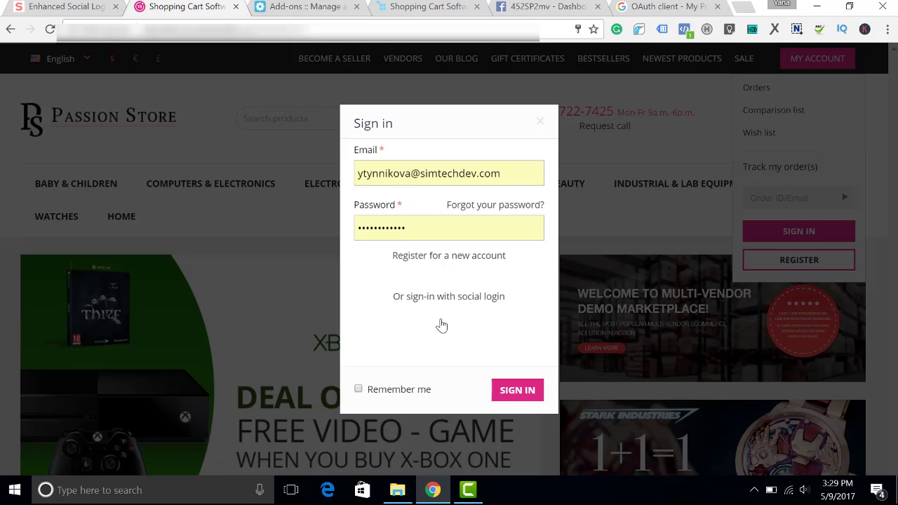